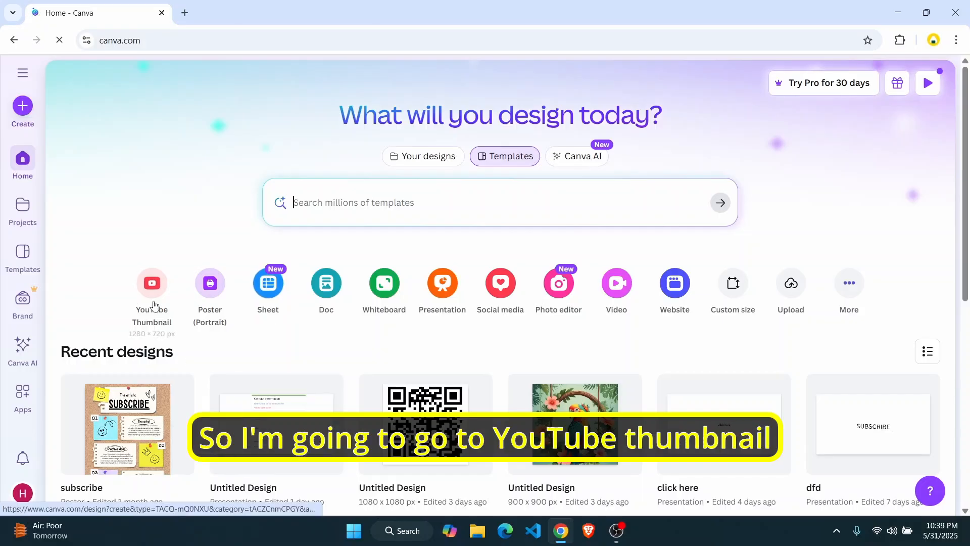
- Create a blank Video (Landscape) design at 1920 × 1080 px
{"action": "left_click", "coordinate": [617, 283]}
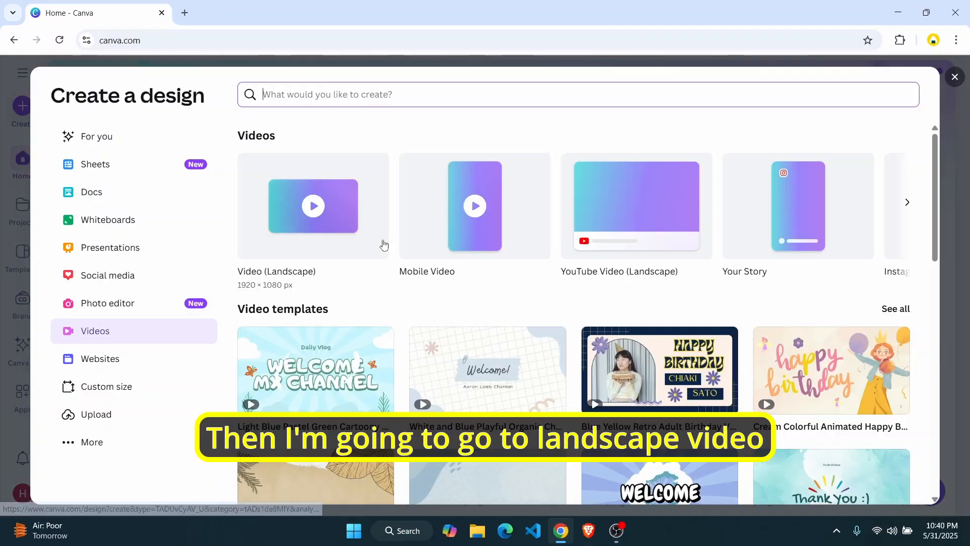
{"action": "left_click", "coordinate": [352, 209]}
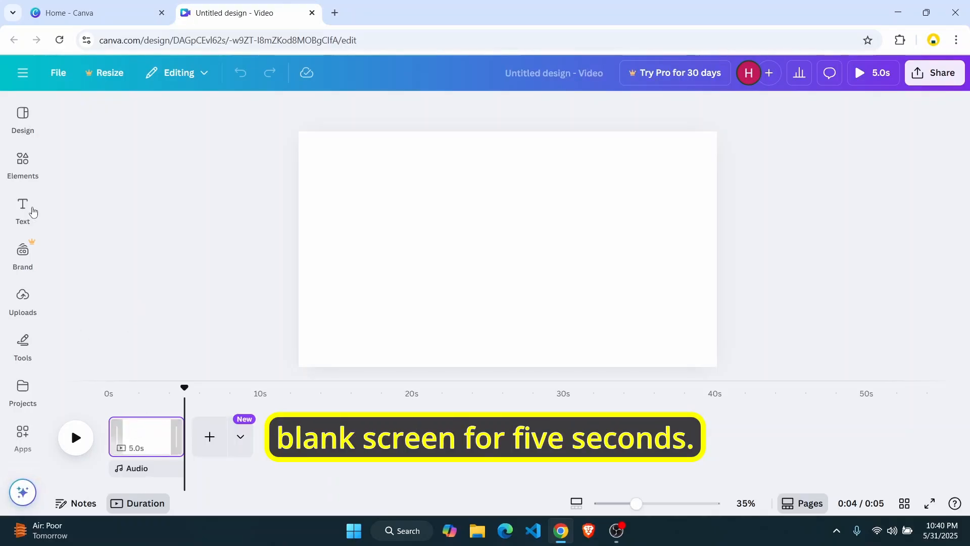
- Search the elements library for "video"
{"action": "left_click", "coordinate": [22, 208]}
{"action": "left_click", "coordinate": [22, 162]}
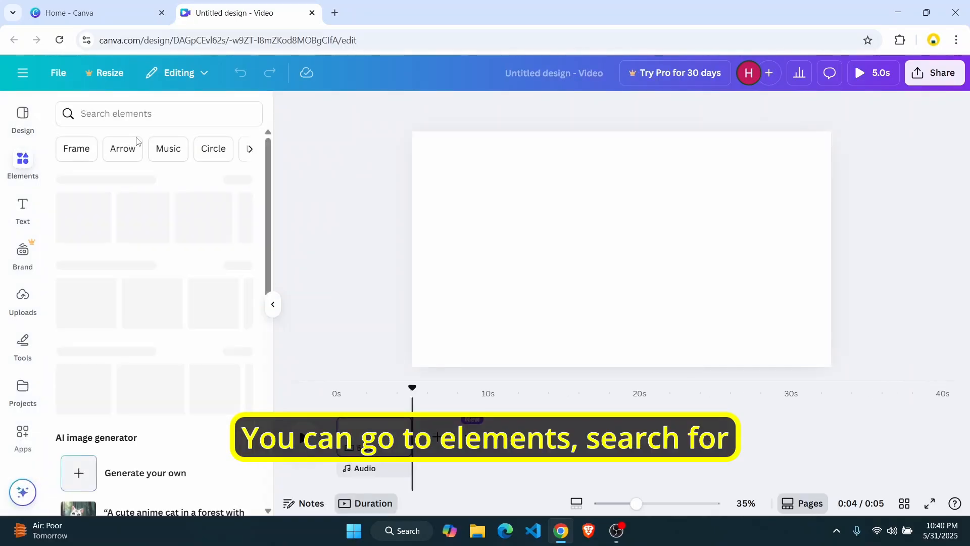
{"action": "left_click", "coordinate": [159, 112]}
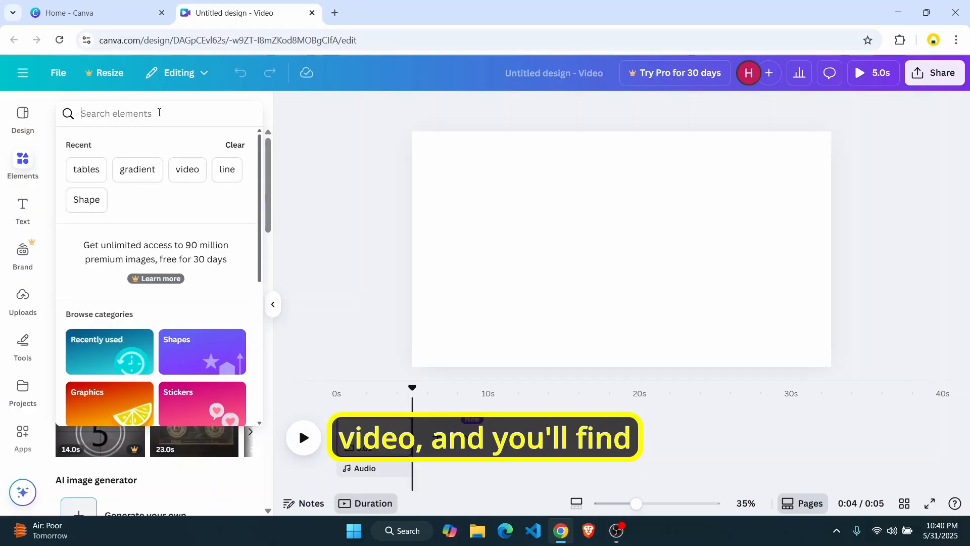
{"action": "type", "text": "video"}
{"action": "key", "text": "Return"}
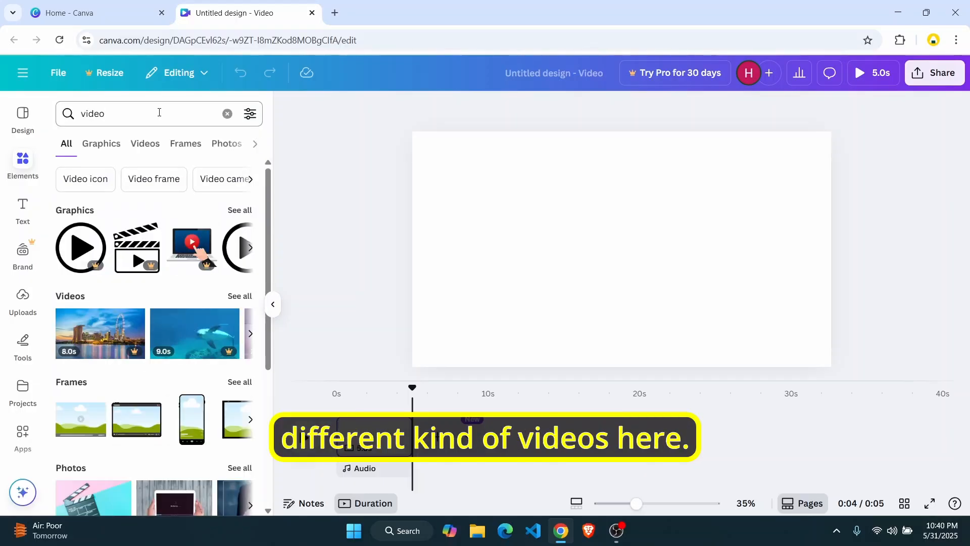
- Add the free photo of a phone filming on a tripod to the page and check it on the timeline
{"action": "scroll", "coordinate": [232, 436], "scroll_direction": "down", "scroll_amount": 3}
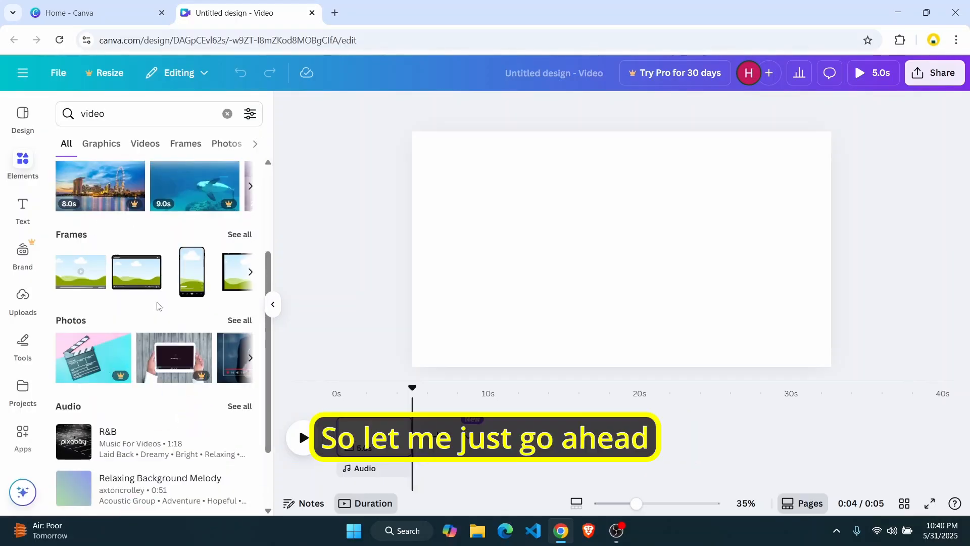
{"action": "scroll", "coordinate": [151, 379], "scroll_direction": "right", "scroll_amount": 8}
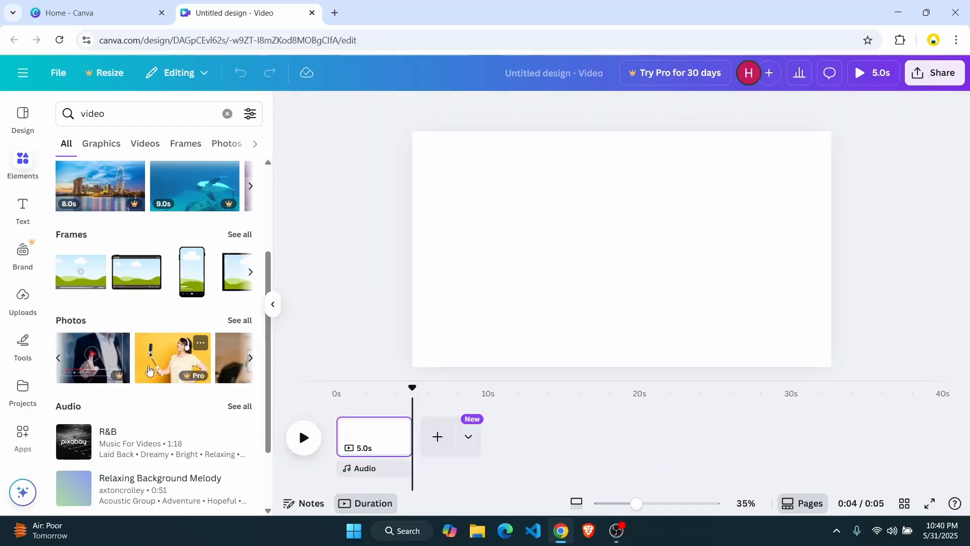
{"action": "scroll", "coordinate": [192, 382], "scroll_direction": "left", "scroll_amount": 3}
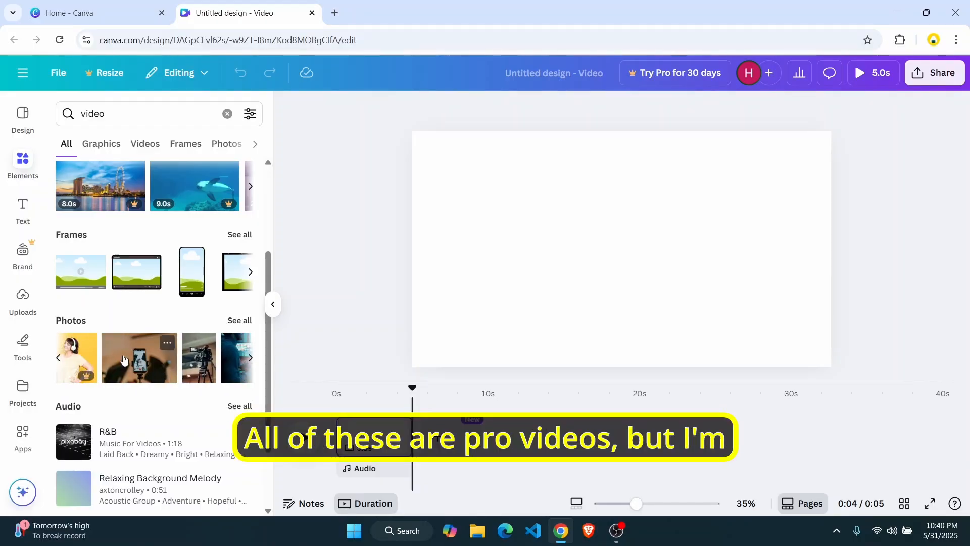
{"action": "left_click", "coordinate": [124, 360]}
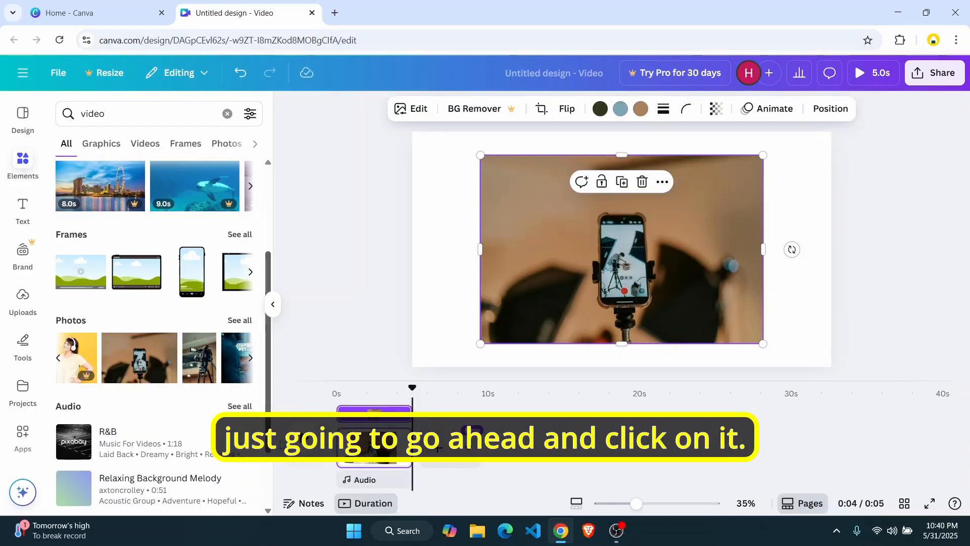
{"action": "left_click", "coordinate": [354, 402]}
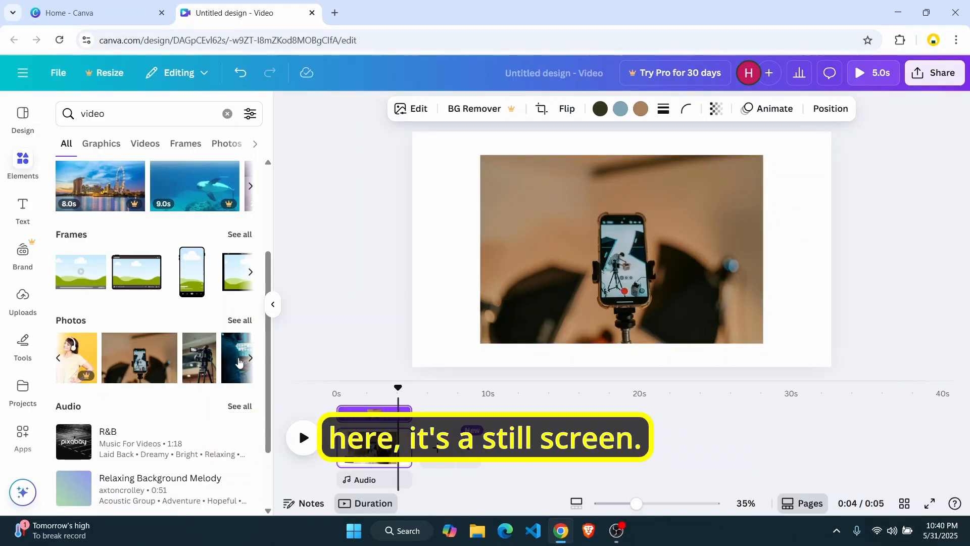
- Add the free 10-second purple clouds video from the search results to the page
{"action": "scroll", "coordinate": [224, 364], "scroll_direction": "right", "scroll_amount": 3}
{"action": "scroll", "coordinate": [152, 329], "scroll_direction": "down", "scroll_amount": 2}
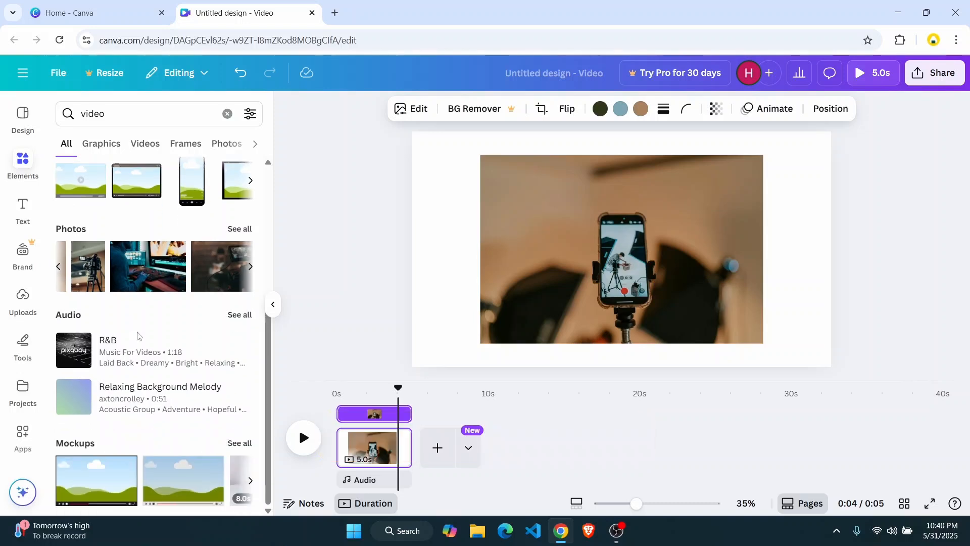
{"action": "scroll", "coordinate": [124, 293], "scroll_direction": "up", "scroll_amount": 5}
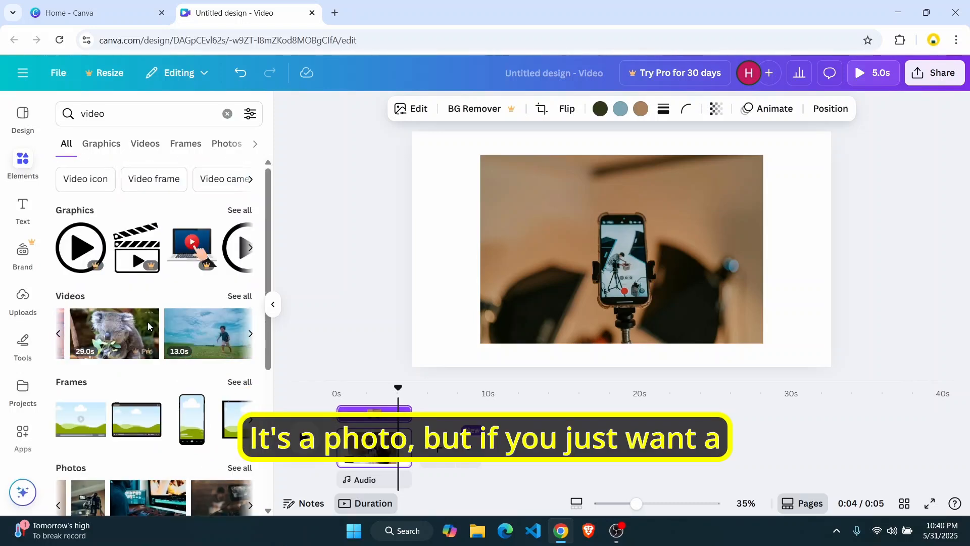
{"action": "scroll", "coordinate": [148, 328], "scroll_direction": "right", "scroll_amount": 2}
{"action": "left_click", "coordinate": [169, 342]}
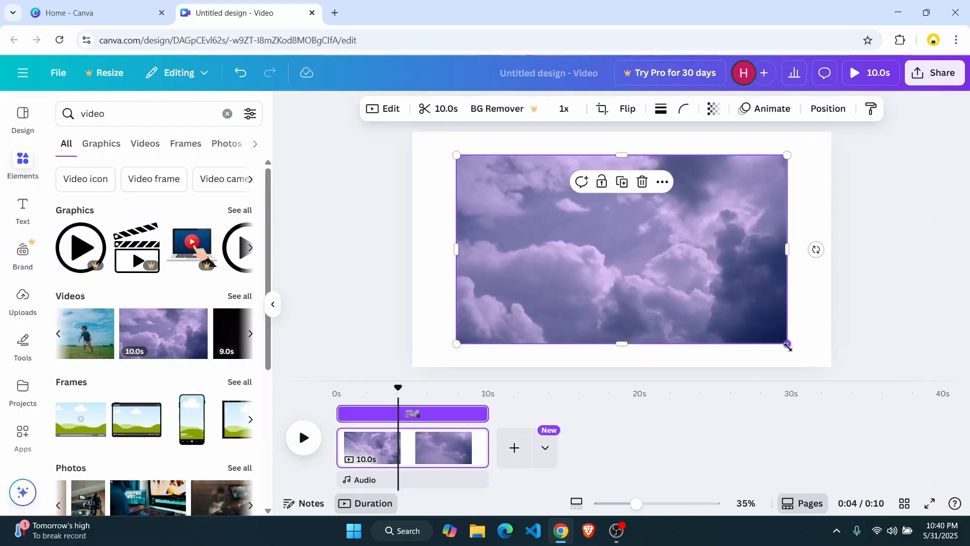
- Enlarge the clouds video from two opposite corners until it fills the whole page
{"action": "left_click_drag", "start_coordinate": [787, 345], "coordinate": [831, 369]}
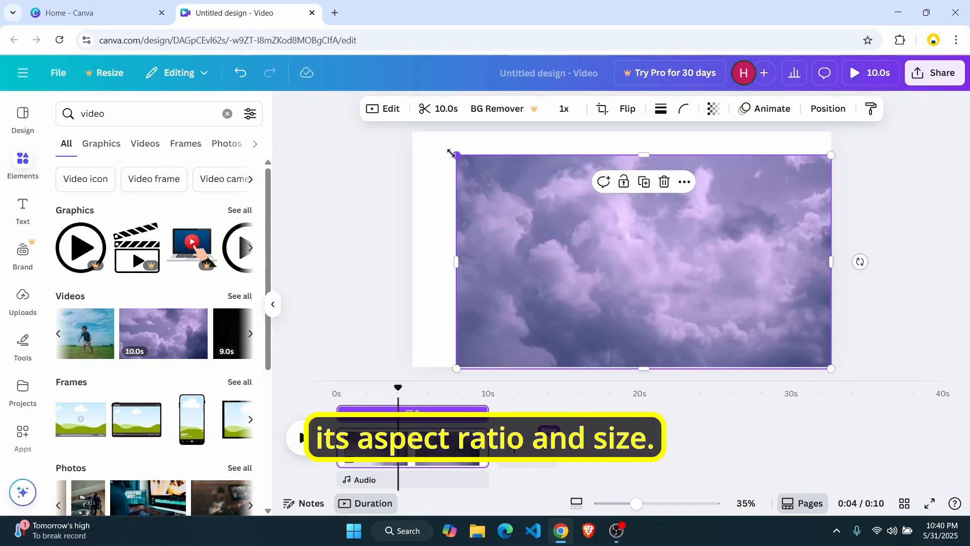
{"action": "left_click_drag", "start_coordinate": [457, 154], "coordinate": [412, 130]}
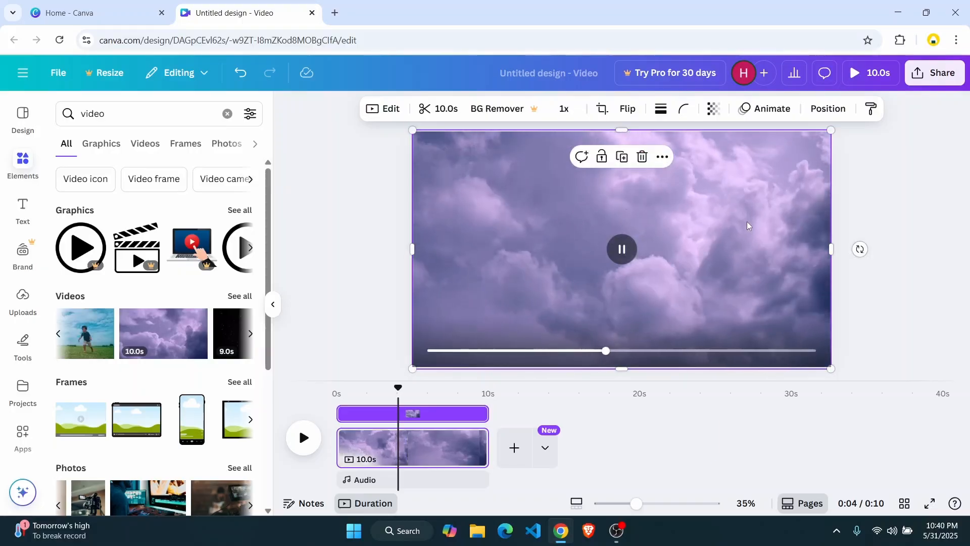
{"action": "left_click", "coordinate": [880, 207]}
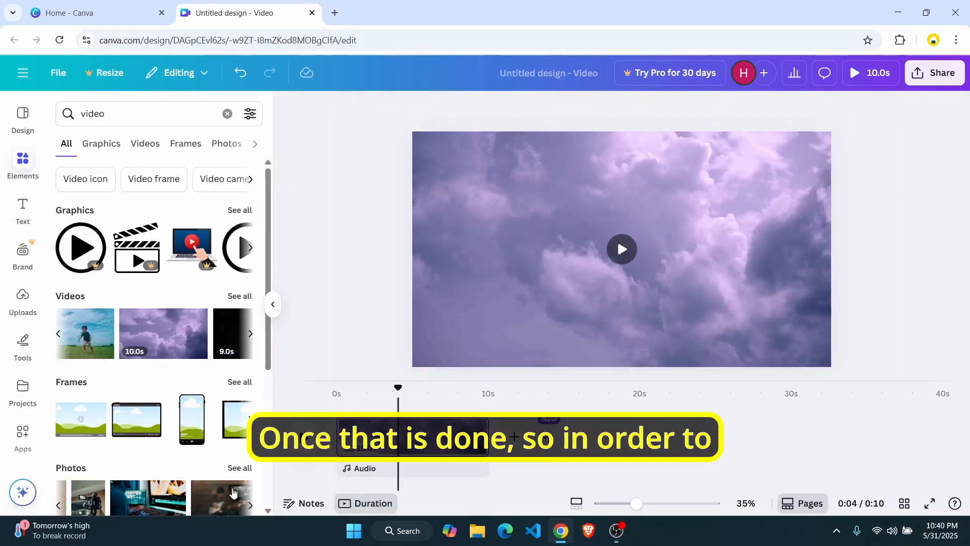
- Search Windows for the voice recorder and open the Sound Recorder app
{"action": "left_click", "coordinate": [404, 533]}
{"action": "type", "text": "voice r"}
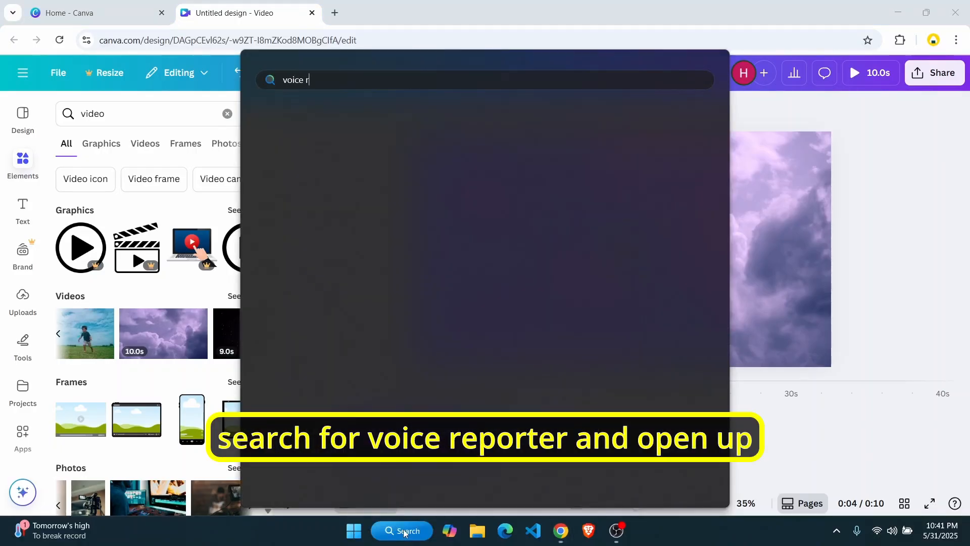
{"action": "type", "text": "ecor"}
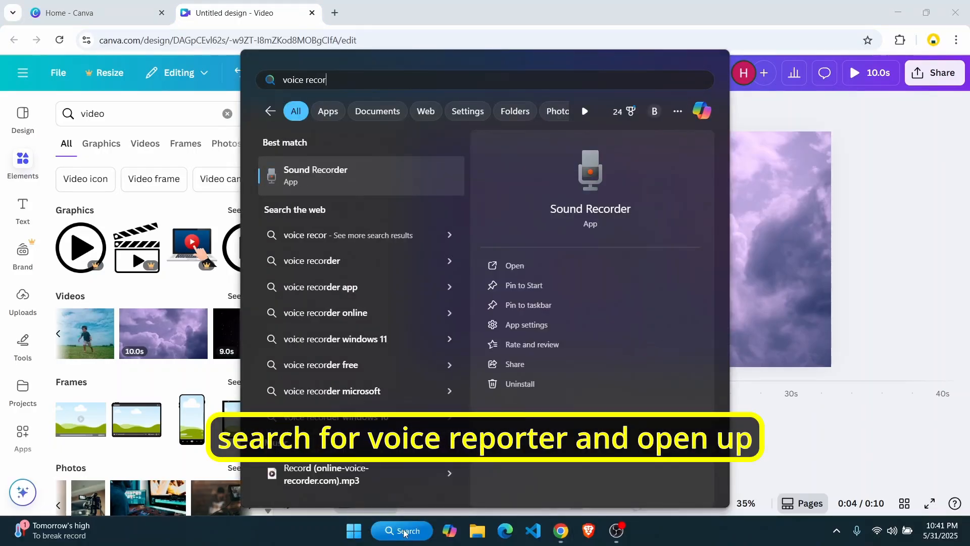
{"action": "key", "text": "Return"}
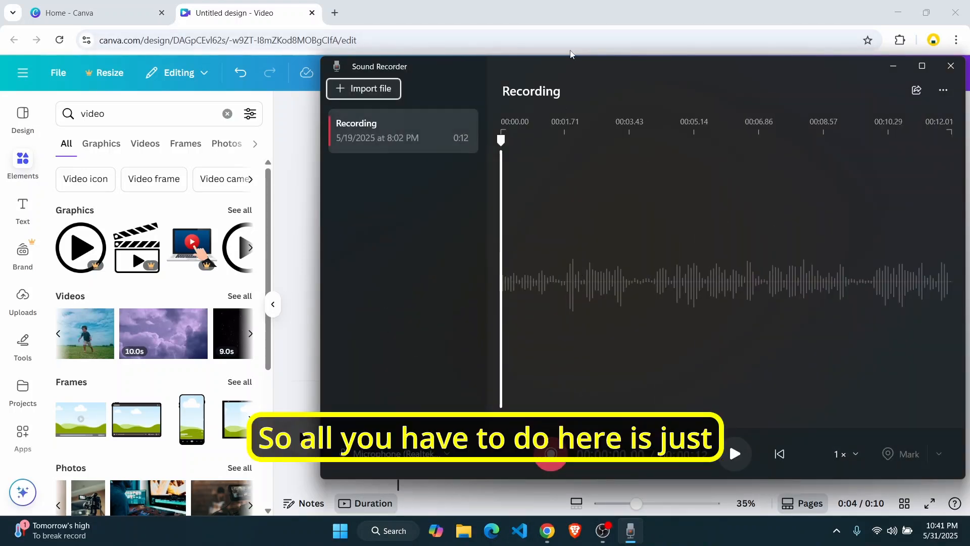
- Arrange Sound Recorder and the Canva browser window side by side and collapse Canva's elements panel
{"action": "left_click_drag", "start_coordinate": [965, 176], "coordinate": [635, 216]}
{"action": "left_click_drag", "start_coordinate": [485, 70], "coordinate": [329, 35]}
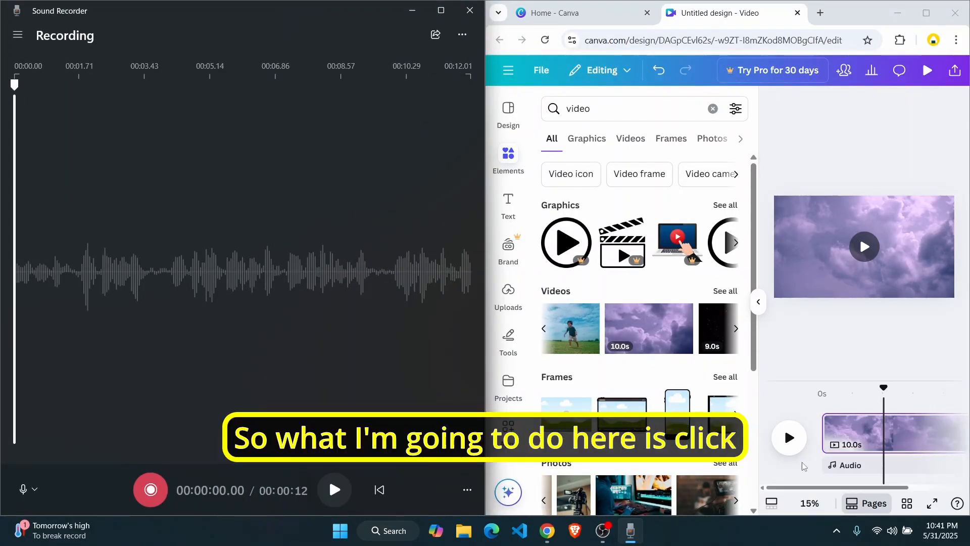
{"action": "left_click", "coordinate": [756, 305]}
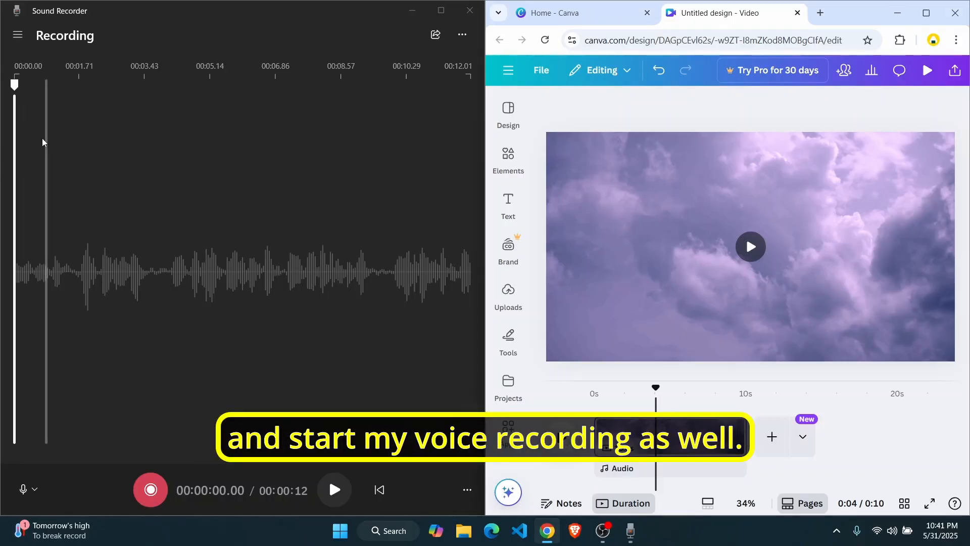
- Examine Sound Recorder's list of recordings, its additional options and the available microphone choices
{"action": "left_click", "coordinate": [19, 42]}
{"action": "left_click", "coordinate": [19, 42]}
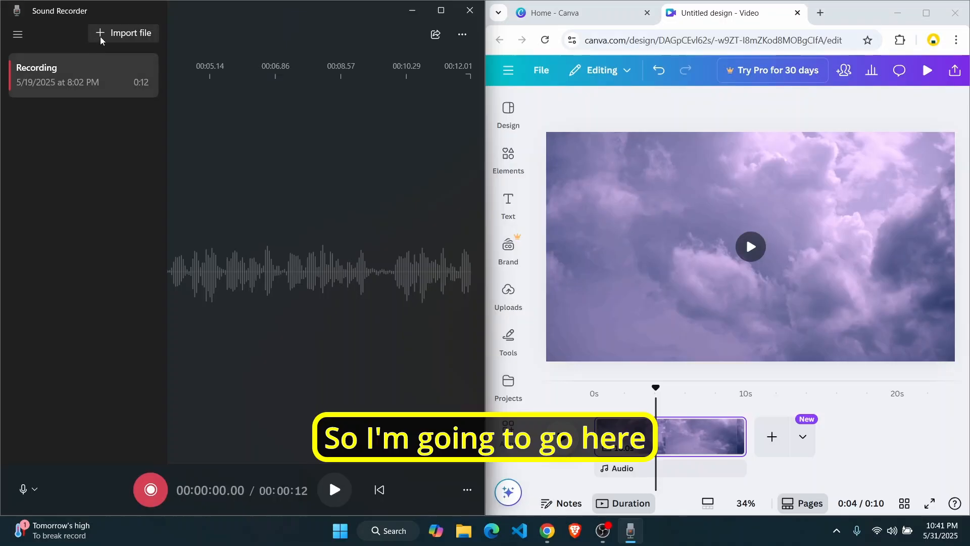
{"action": "left_click", "coordinate": [25, 42]}
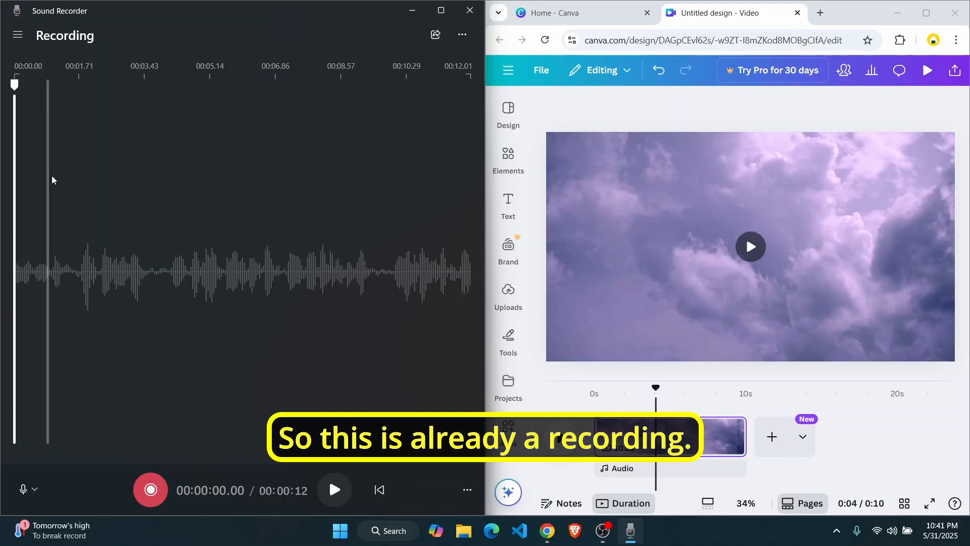
{"action": "left_click", "coordinate": [467, 490]}
{"action": "left_click", "coordinate": [265, 327]}
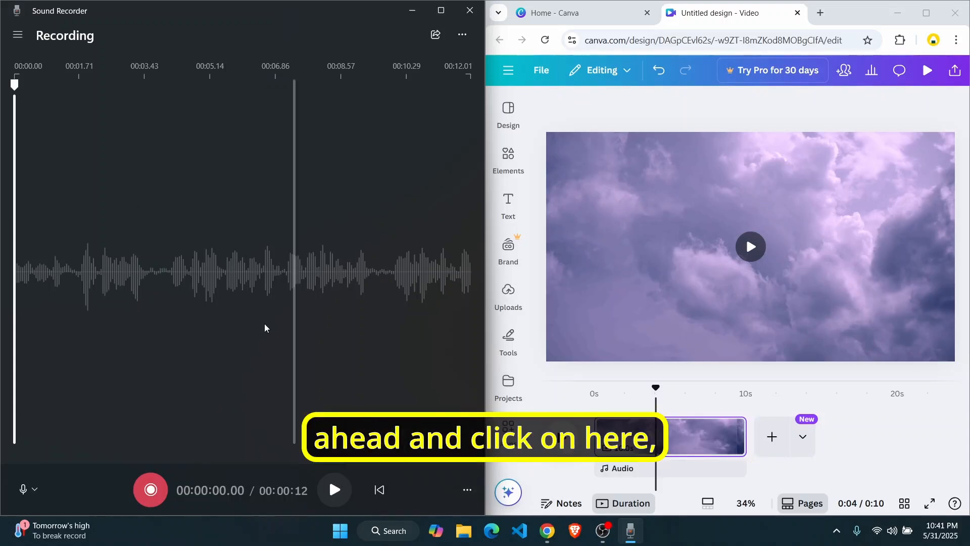
{"action": "left_click", "coordinate": [17, 34]}
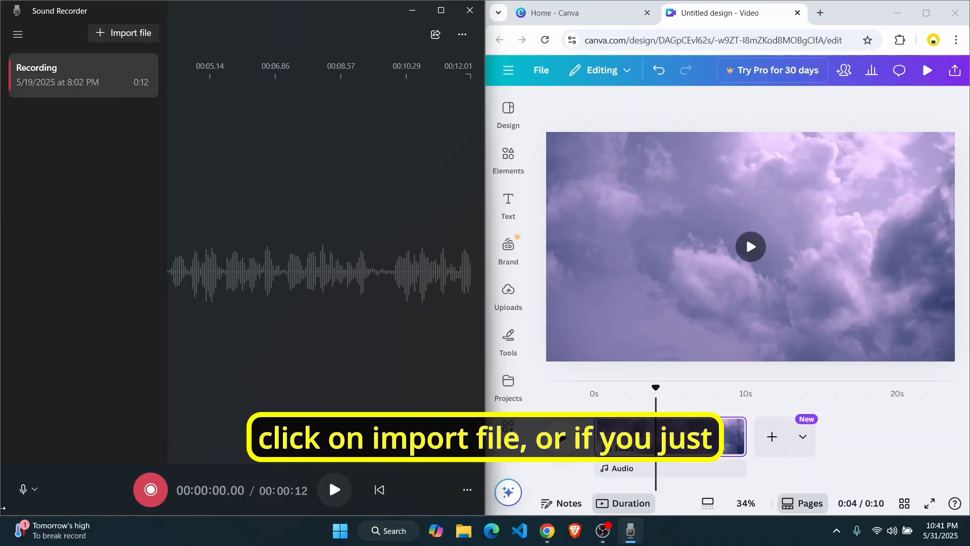
{"action": "left_click", "coordinate": [22, 499]}
{"action": "left_click", "coordinate": [22, 493]}
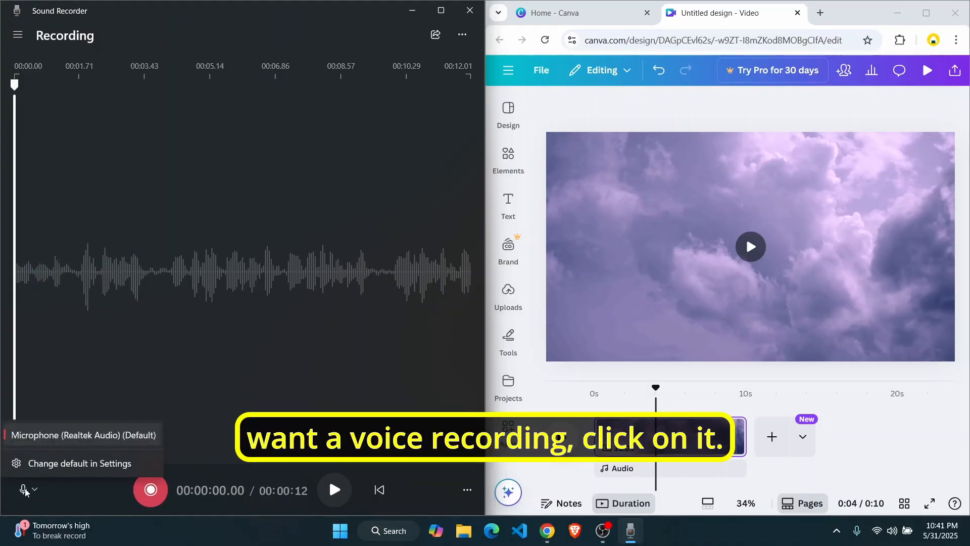
{"action": "left_click", "coordinate": [273, 364]}
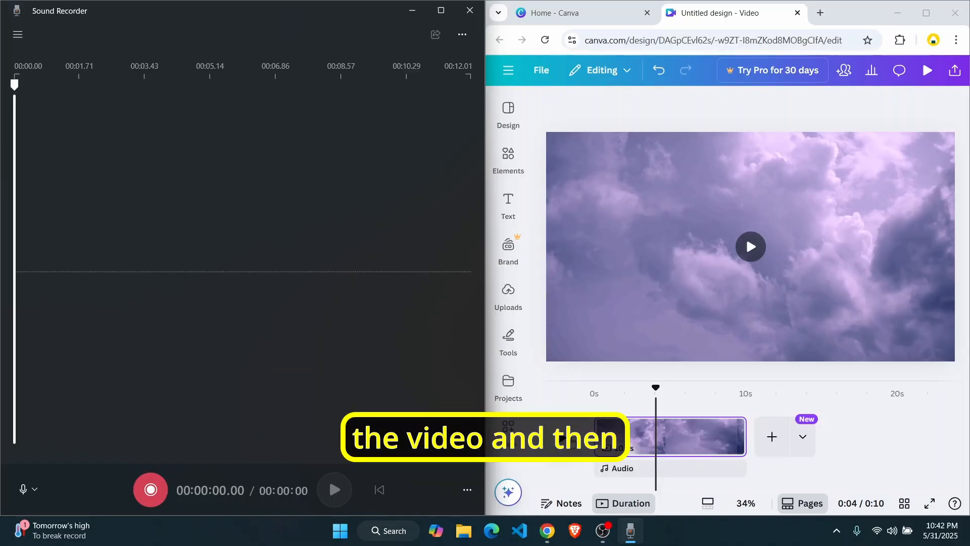
- Play the clouds video while recording a voice-over of about 10 seconds in Sound Recorder, and save the recording
{"action": "left_click", "coordinate": [559, 440]}
{"action": "left_click", "coordinate": [152, 490]}
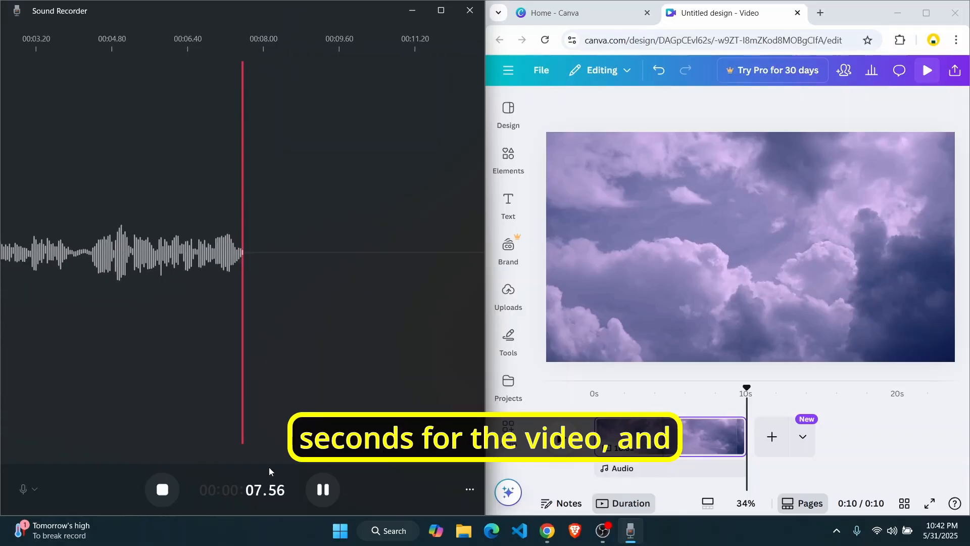
{"action": "left_click", "coordinate": [322, 490]}
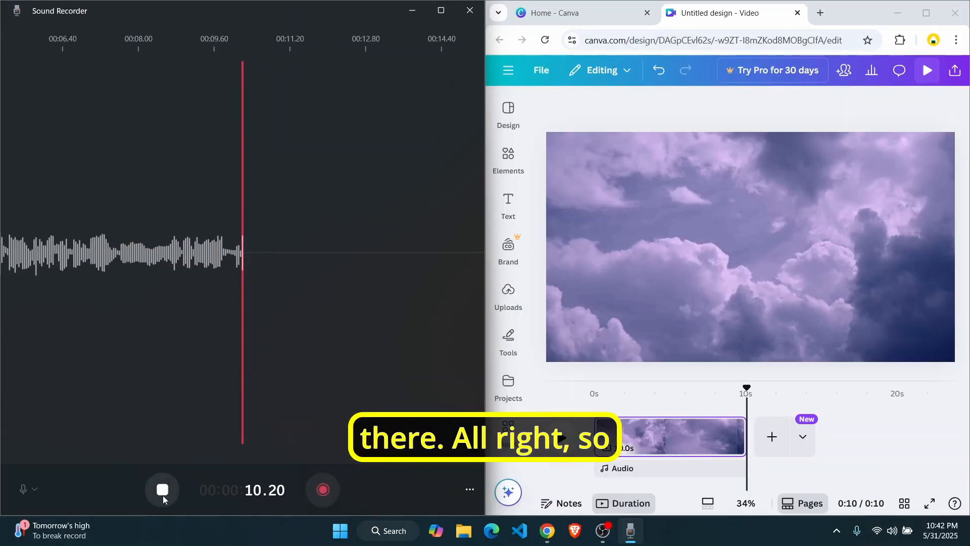
{"action": "left_click", "coordinate": [162, 493]}
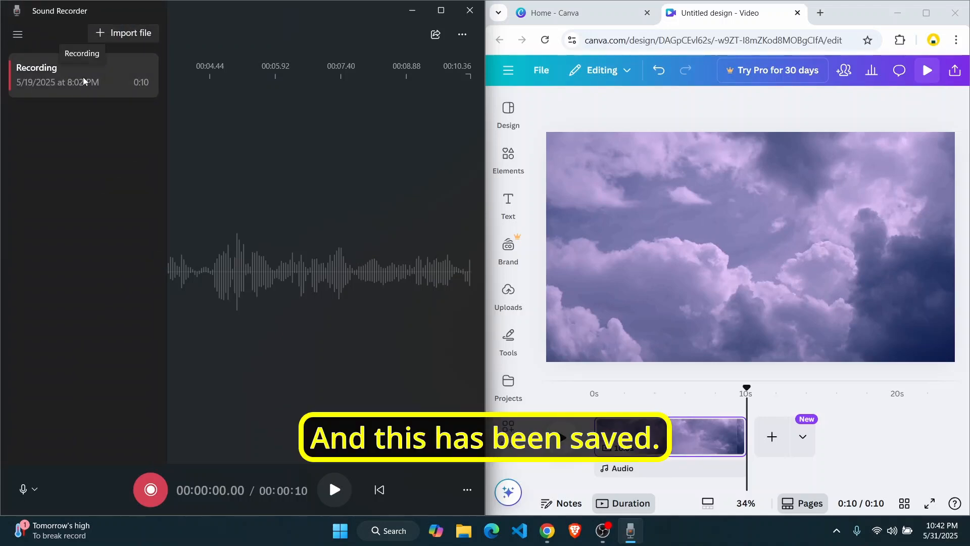
- Show the new voice recording in its folder and move the File Explorer window slightly aside
{"action": "right_click", "coordinate": [99, 89]}
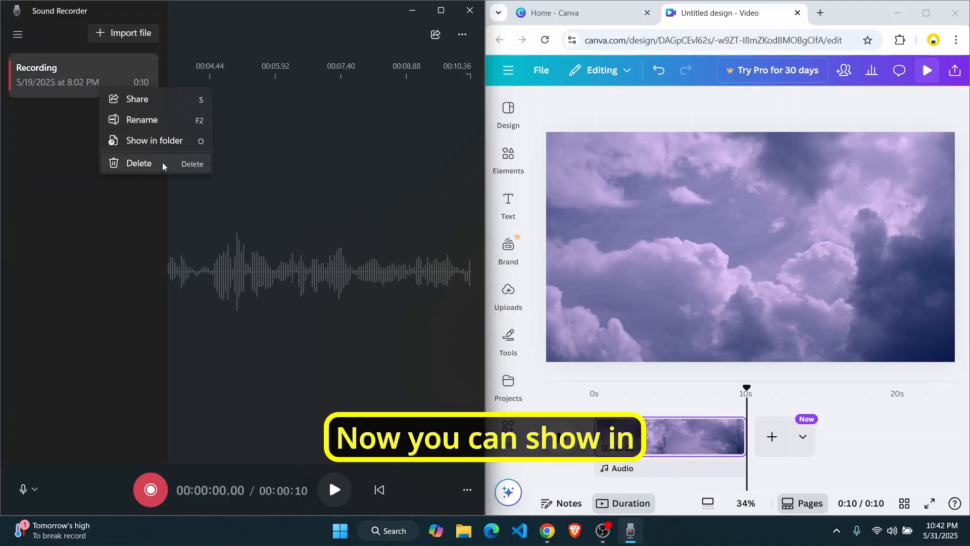
{"action": "left_click", "coordinate": [160, 142]}
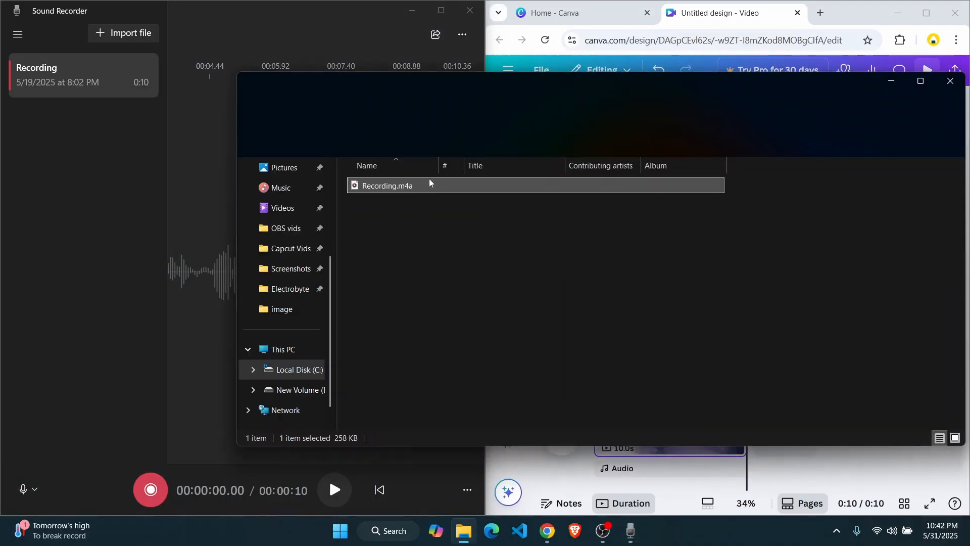
{"action": "left_click_drag", "start_coordinate": [566, 89], "coordinate": [605, 88]}
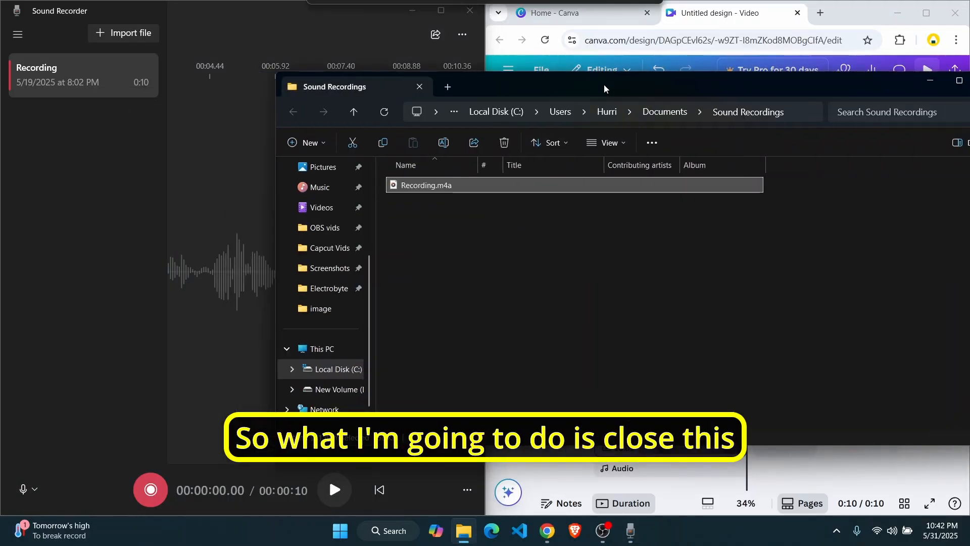
- Close Sound Recorder and switch back to Canva with its browser window maximized
{"action": "left_click", "coordinate": [470, 11]}
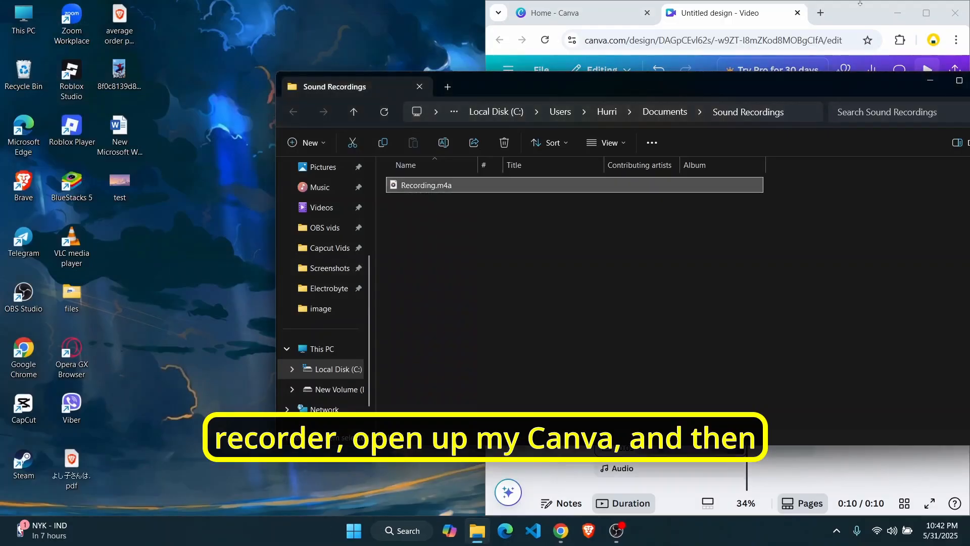
{"action": "left_click", "coordinate": [936, 10]}
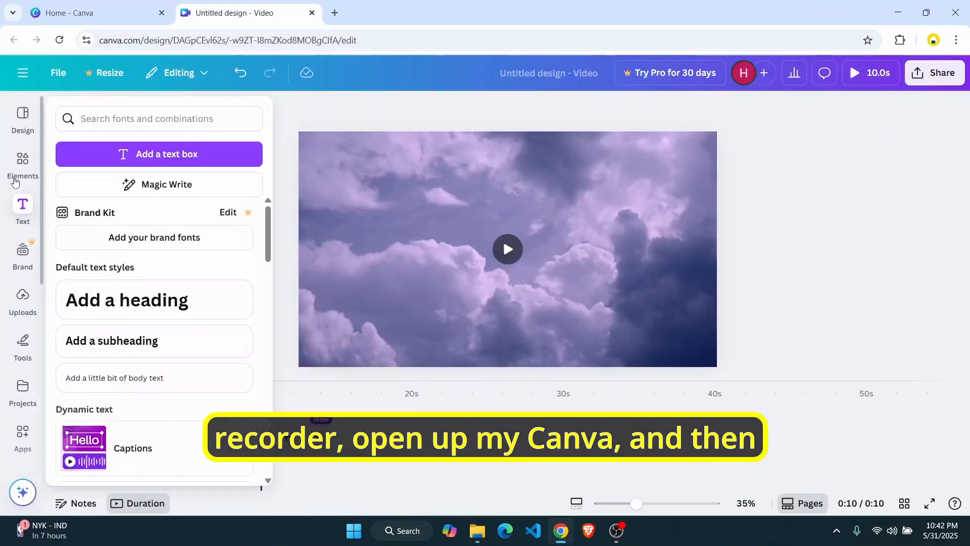
- Open the design's uploads and examine the other upload options, including the folder upload, without uploading a folder
{"action": "left_click", "coordinate": [31, 301]}
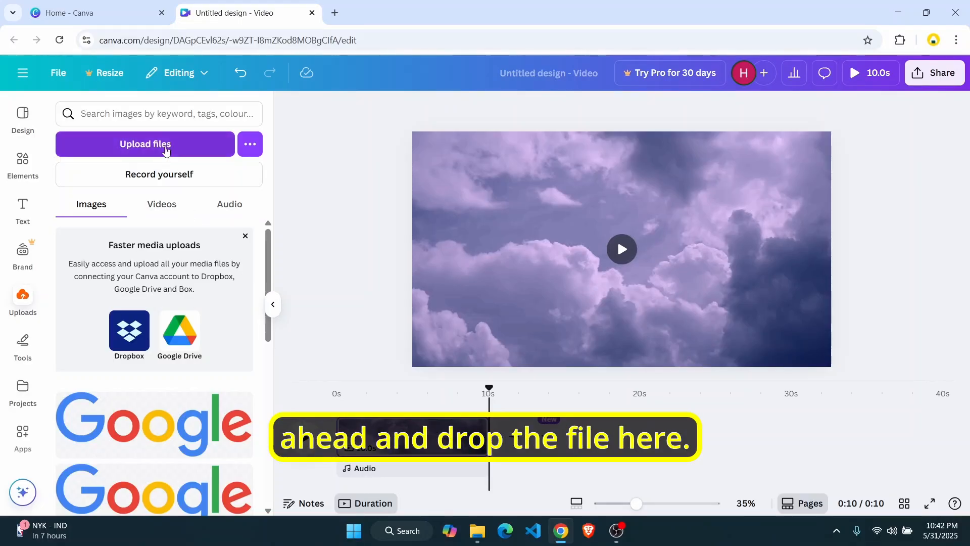
{"action": "left_click", "coordinate": [250, 144]}
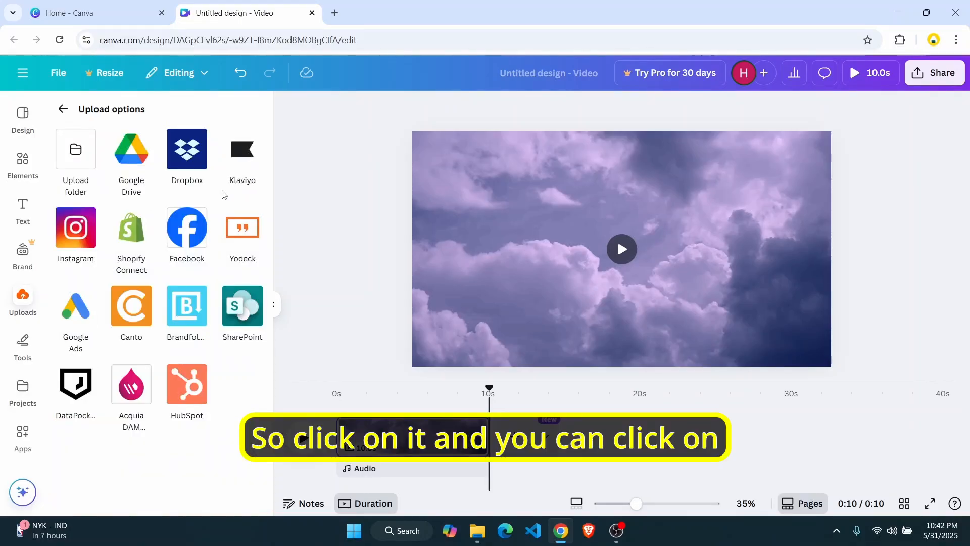
{"action": "left_click", "coordinate": [71, 150]}
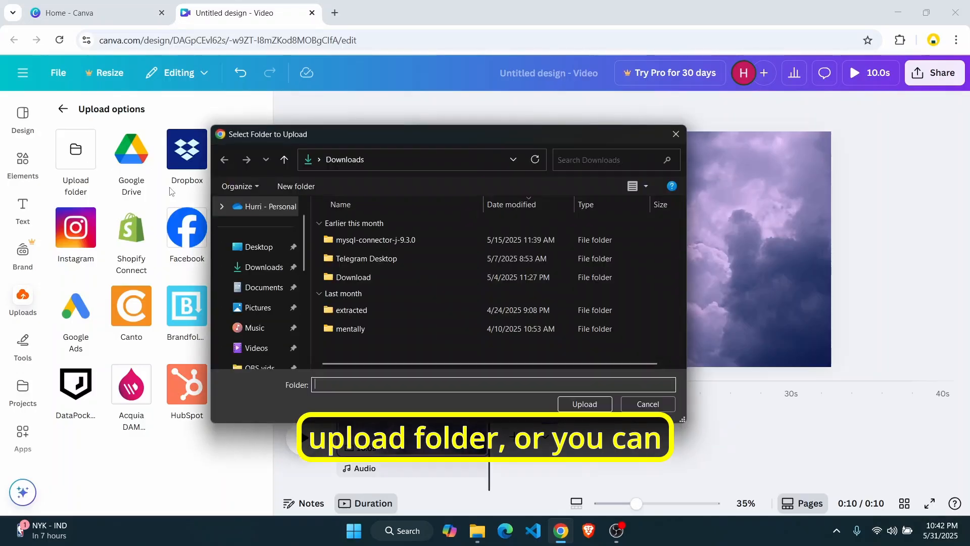
{"action": "left_click", "coordinate": [675, 135]}
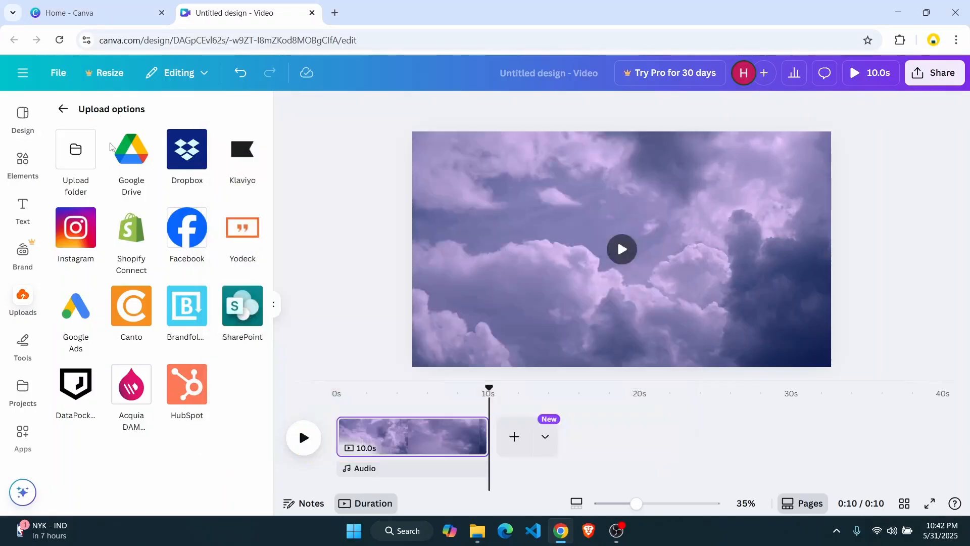
{"action": "left_click", "coordinate": [63, 109]}
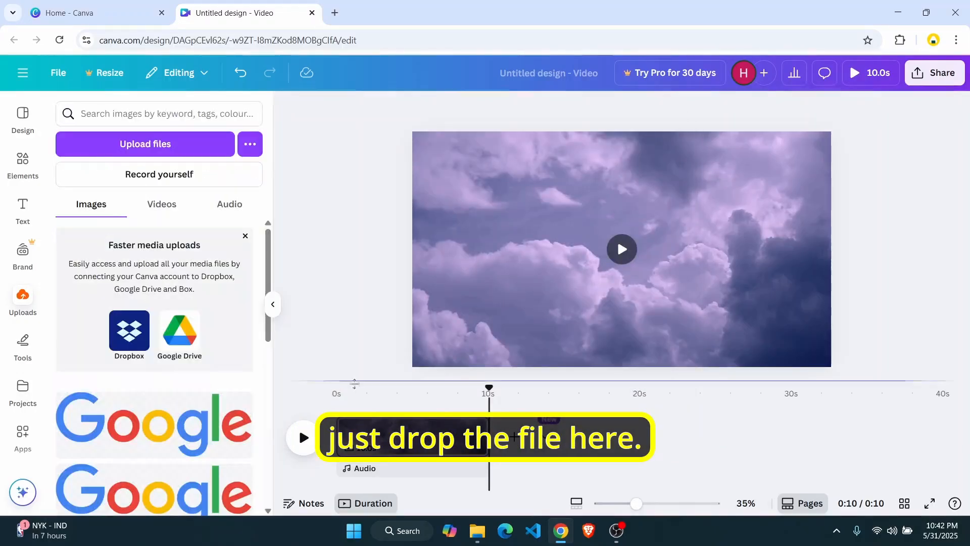
- Upload the new voice recording from its File Explorer folder into the Canva uploads
{"action": "left_click", "coordinate": [478, 530]}
{"action": "left_click_drag", "start_coordinate": [448, 183], "coordinate": [130, 302]}
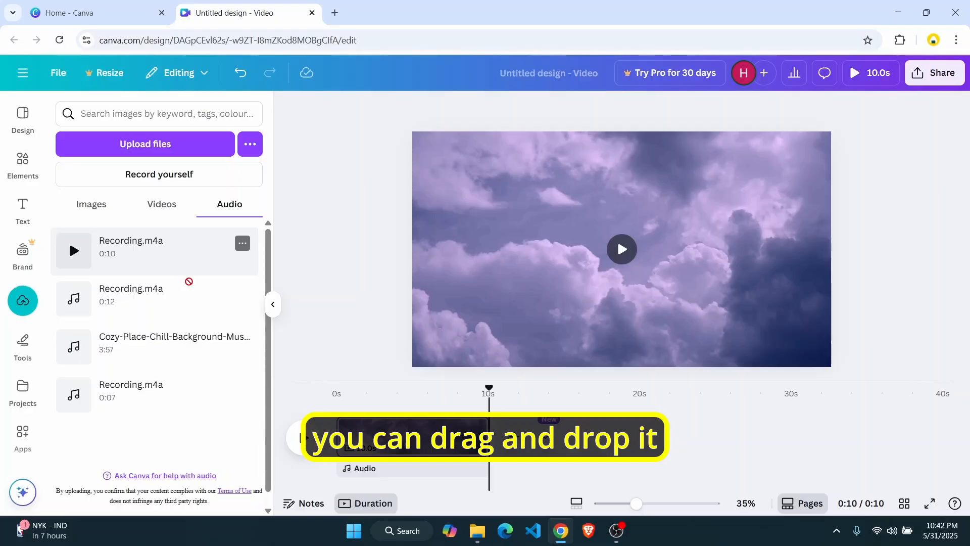
- Add the uploaded 0:10 Recording.m4a to the audio track under the clouds video and align it with the video's start at 0 s
{"action": "left_click_drag", "start_coordinate": [189, 281], "coordinate": [403, 482]}
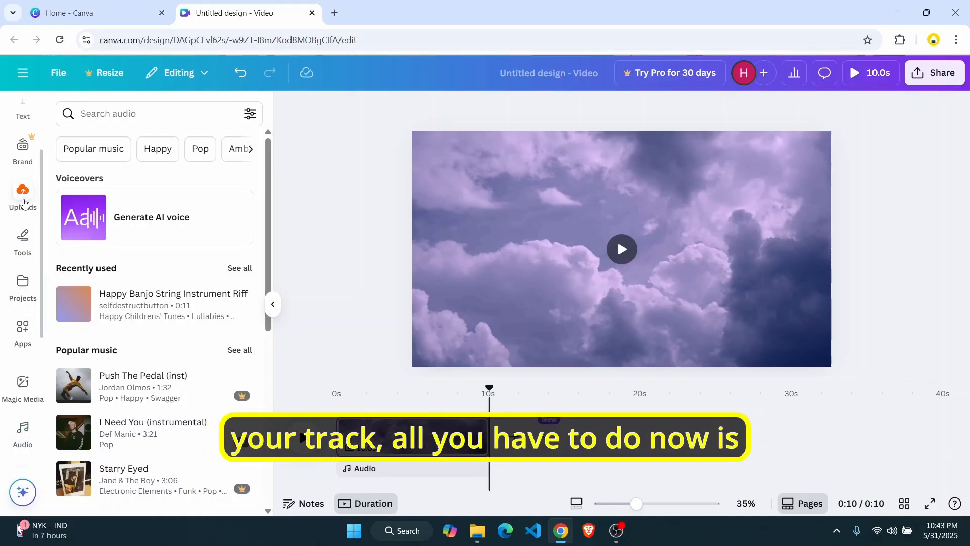
{"action": "left_click", "coordinate": [23, 199]}
{"action": "left_click_drag", "start_coordinate": [170, 277], "coordinate": [395, 471]}
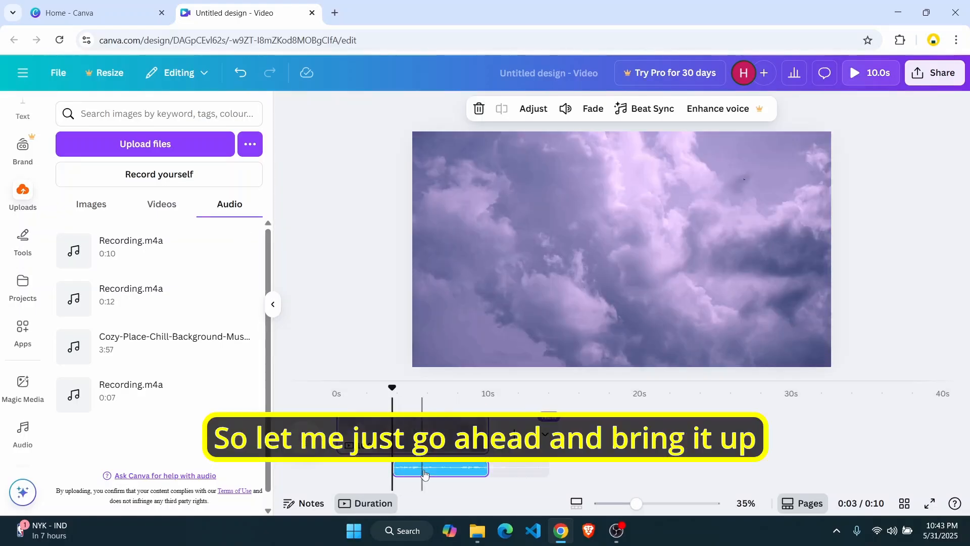
{"action": "left_click", "coordinate": [355, 463]}
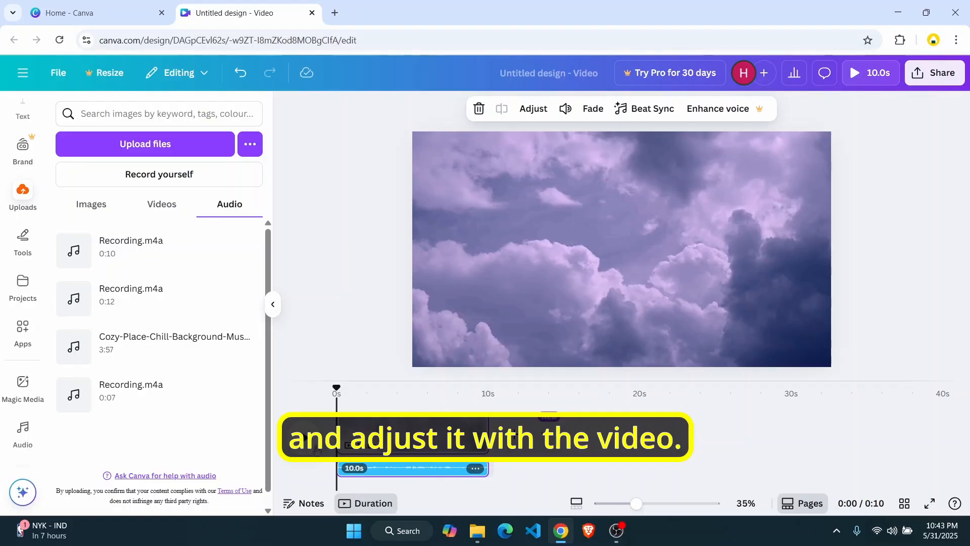
- Play the start of the clouds video with its voice-over to check the result, and deselect the audio clip
{"action": "key", "text": "space"}
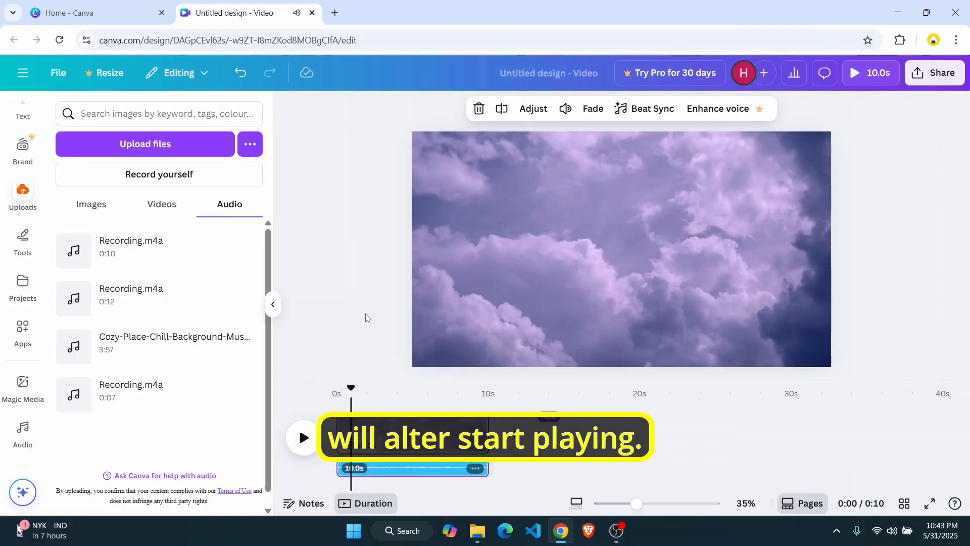
{"action": "left_click", "coordinate": [929, 189]}
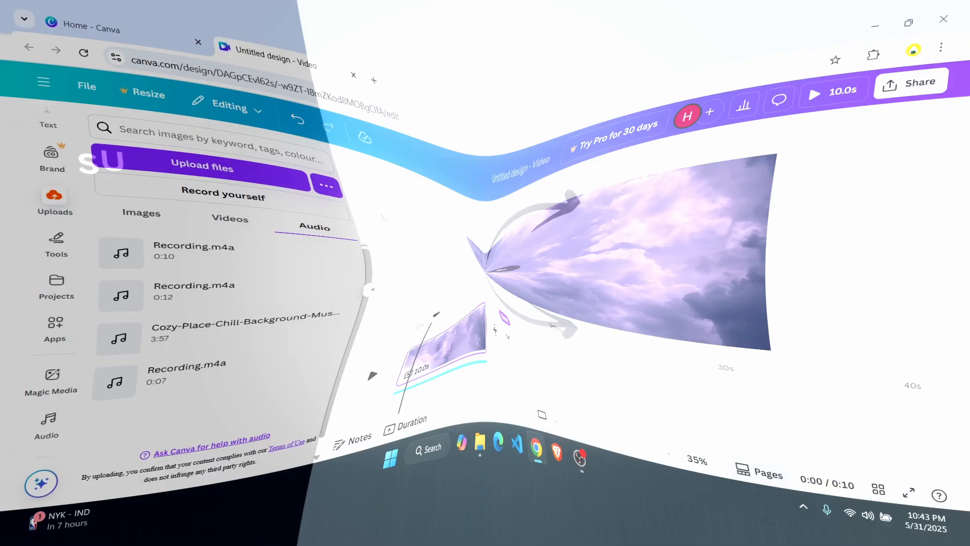